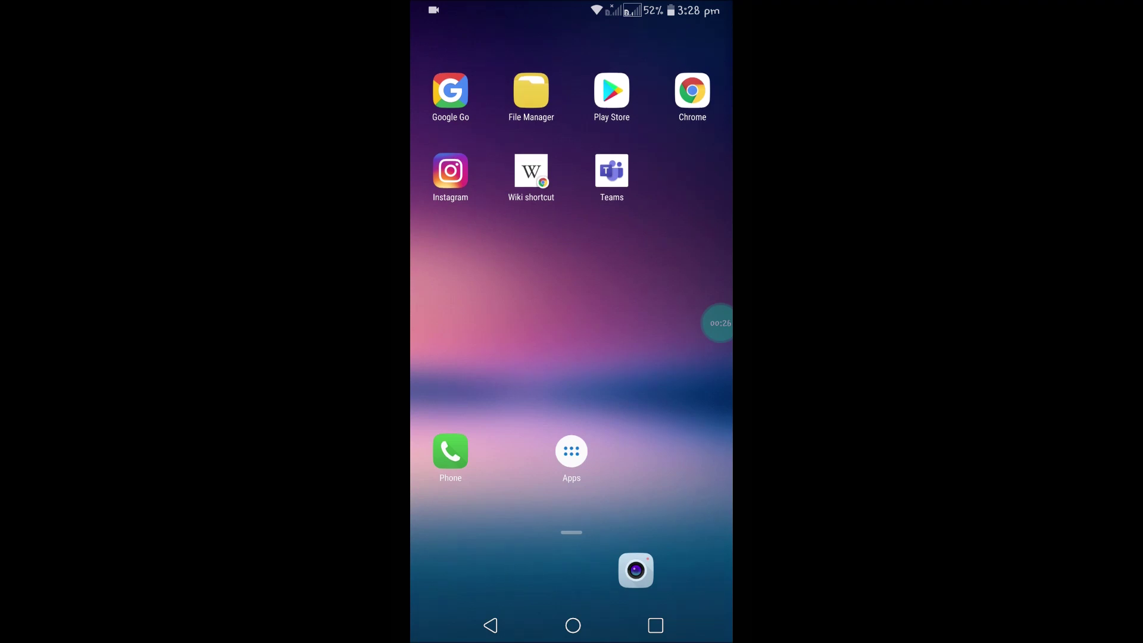
Launch Gmail from the app drawer to show the Primary inbox.
{"action": "left_click", "coordinate": [572, 451]}
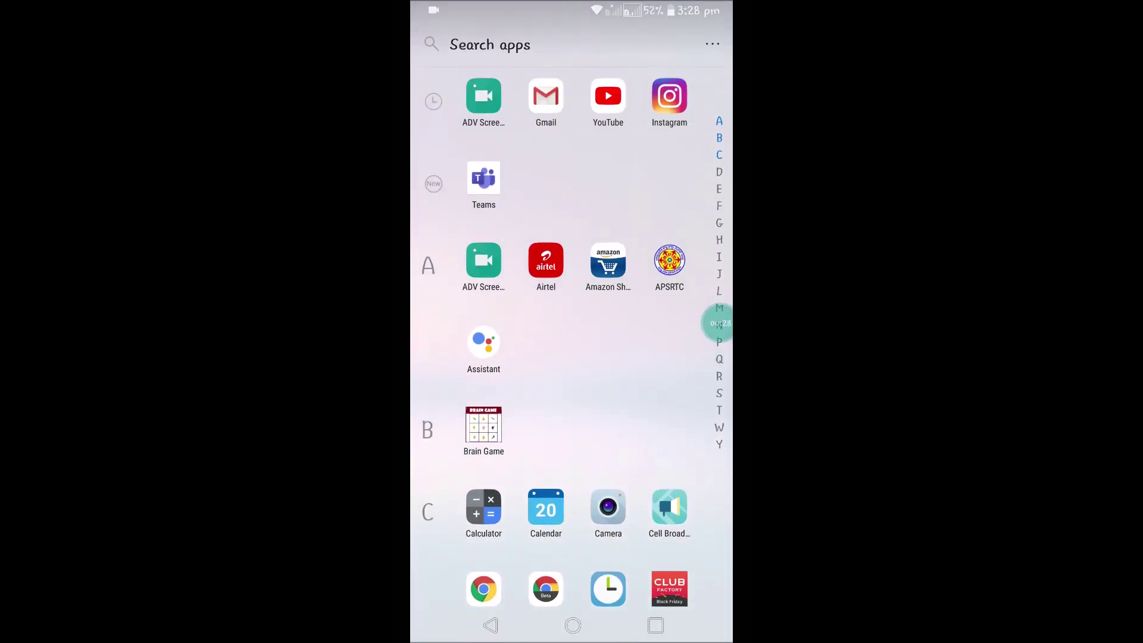
{"action": "left_click", "coordinate": [546, 96]}
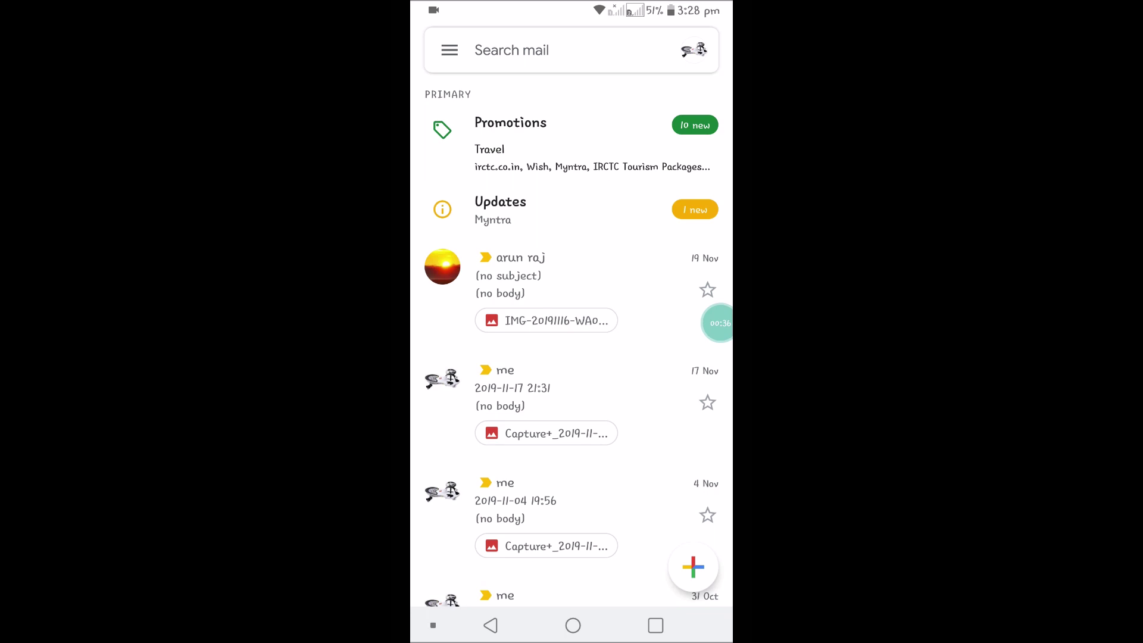
{"action": "scroll", "coordinate": [572, 322], "scroll_direction": "down", "scroll_amount": 2}
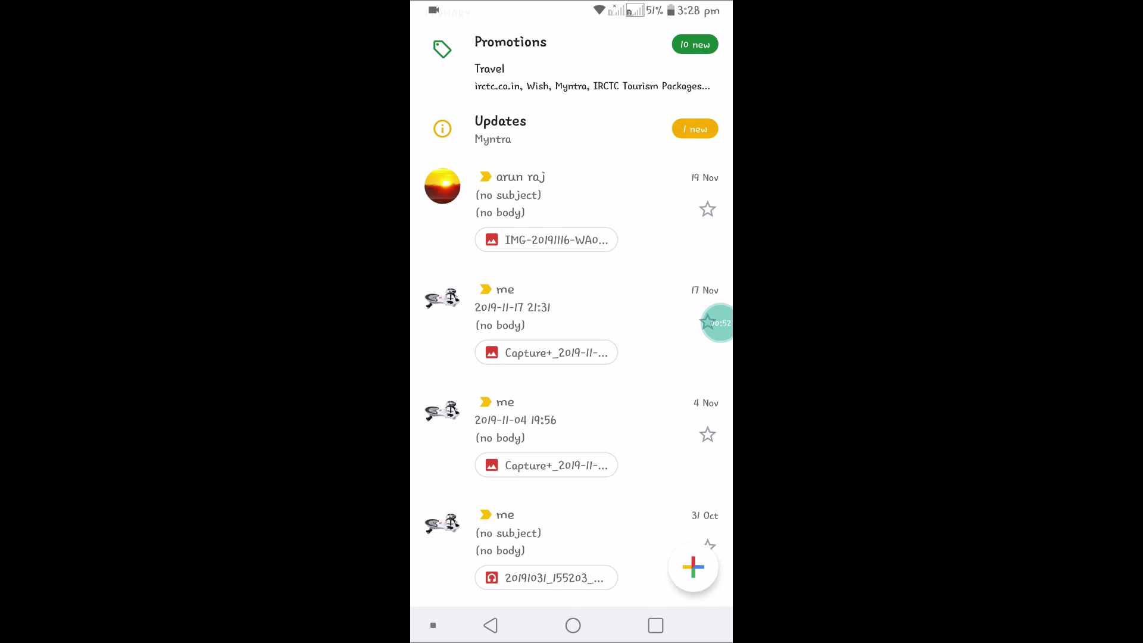
{"action": "scroll", "coordinate": [572, 297], "scroll_direction": "up", "scroll_amount": 3}
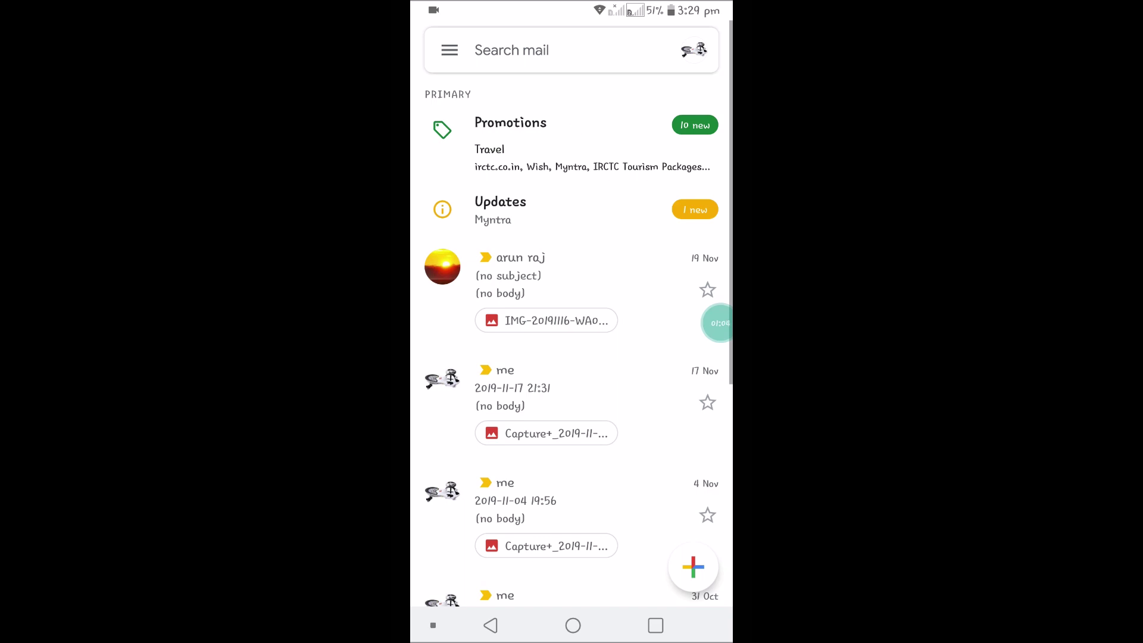
Start a new email addressed to Game Dev Tutorials.
{"action": "left_click", "coordinate": [693, 567]}
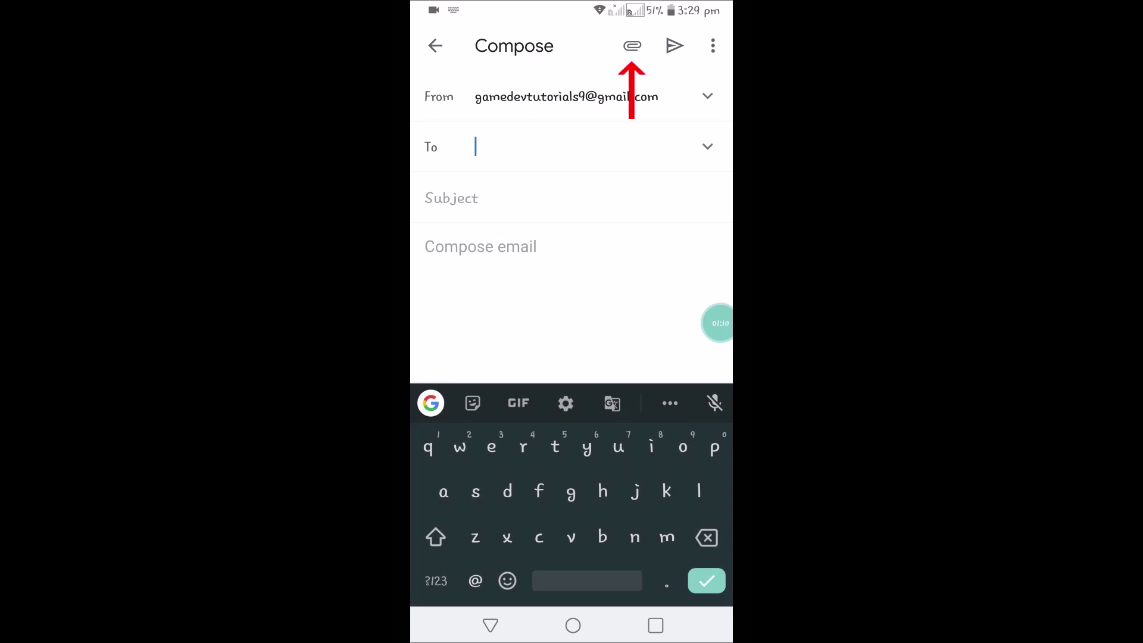
{"action": "type", "text": "ga"}
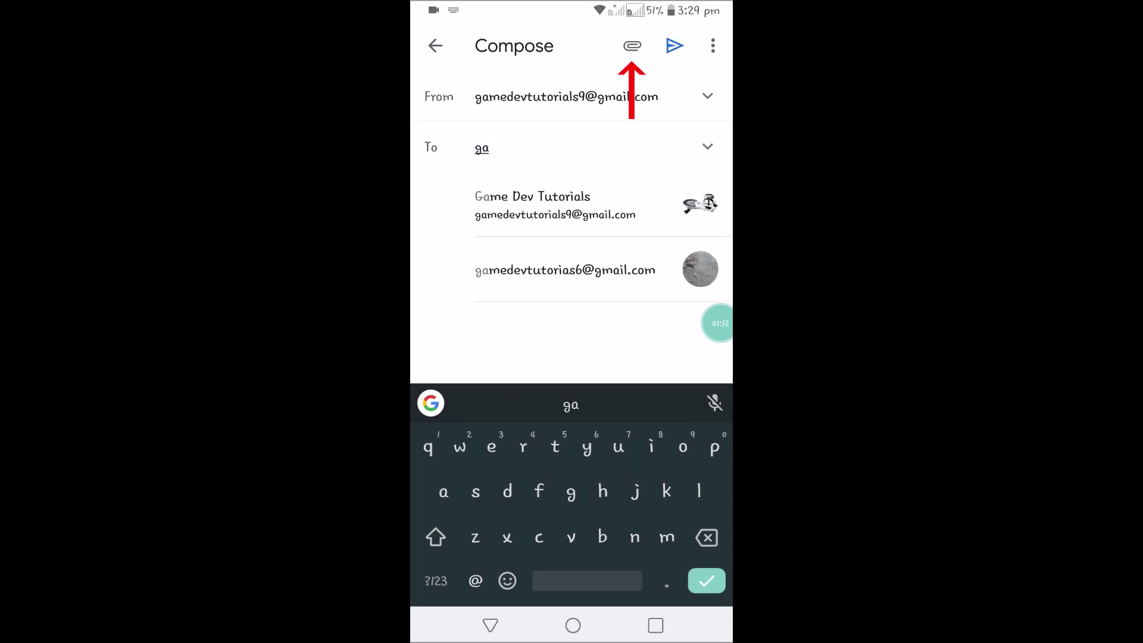
{"action": "left_click", "coordinate": [554, 204]}
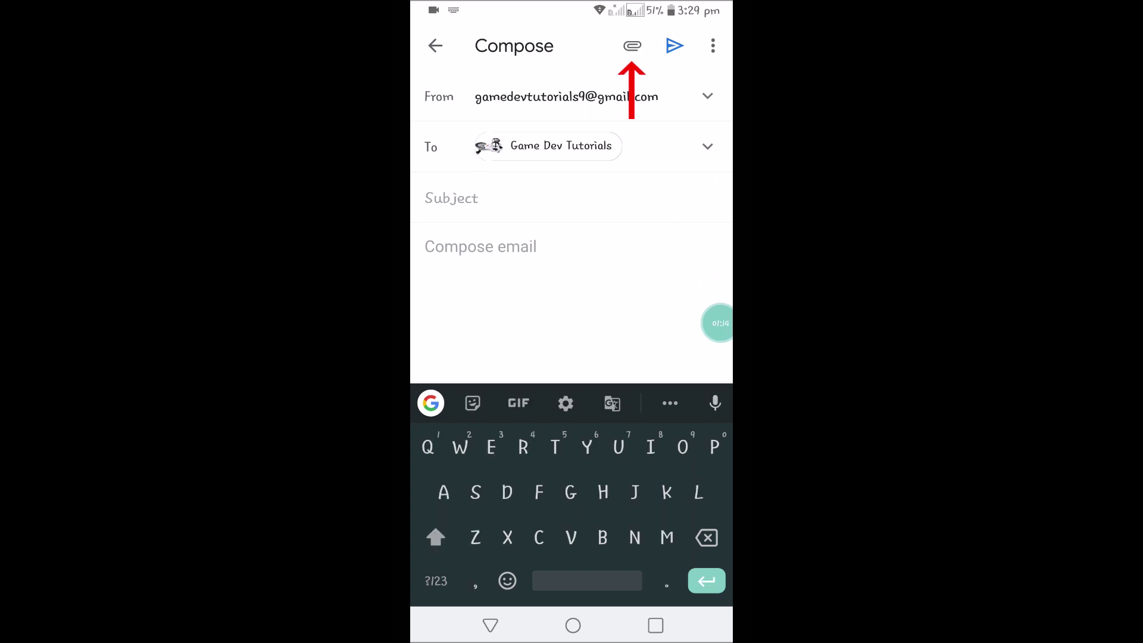
Choose to attach a file from Drive, then leave the draft for the home screen.
{"action": "left_click", "coordinate": [632, 45]}
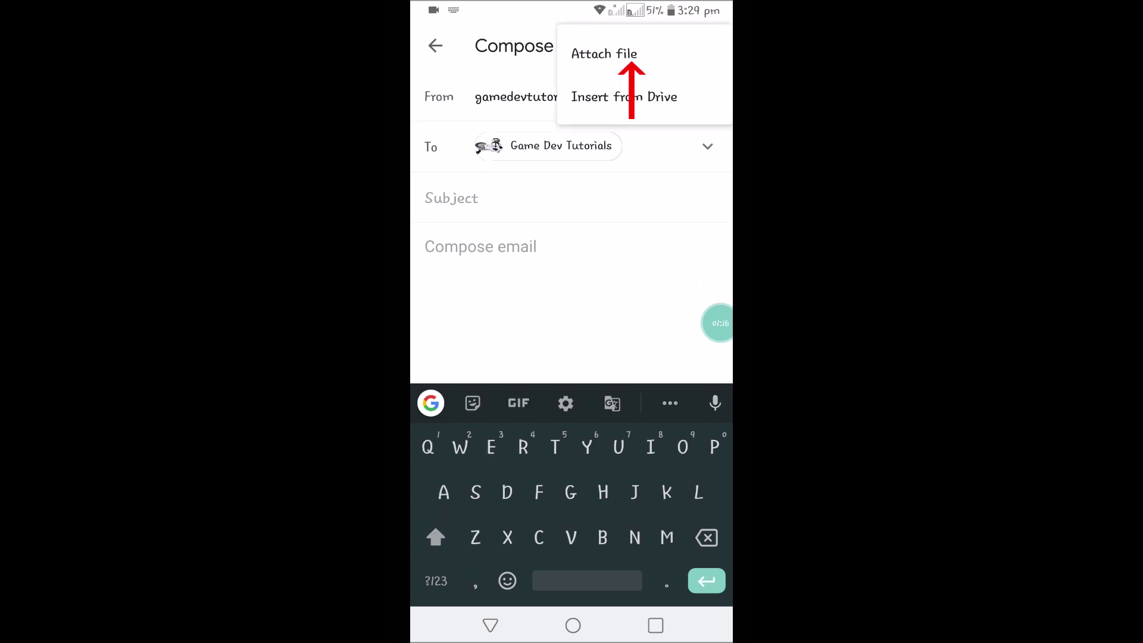
{"action": "left_click", "coordinate": [604, 54]}
{"action": "left_click", "coordinate": [623, 97]}
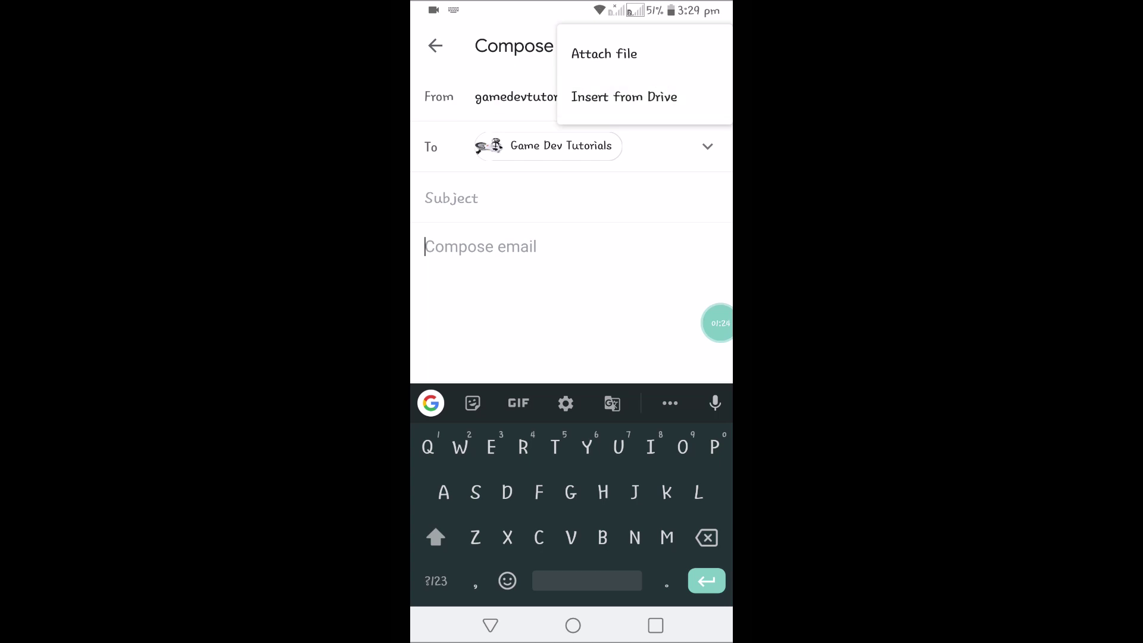
{"action": "left_click", "coordinate": [573, 625]}
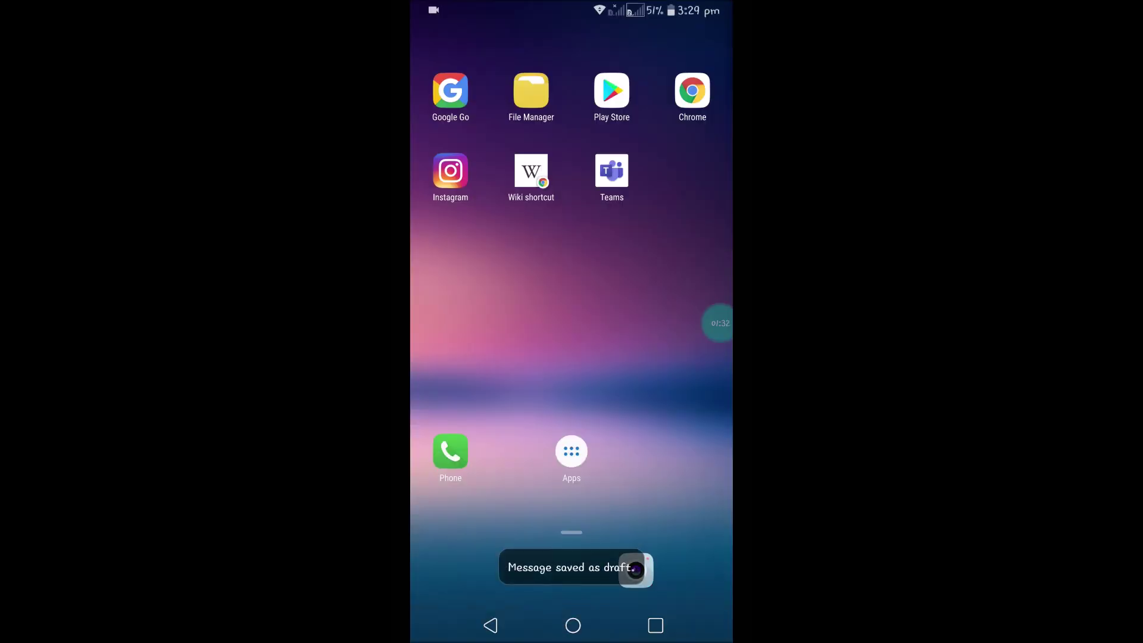
Upload IMG-20191119-WA0000.jpg to My Drive in Google Drive.
{"action": "left_click", "coordinate": [572, 451]}
{"action": "scroll", "coordinate": [556, 336], "scroll_direction": "down", "scroll_amount": 7}
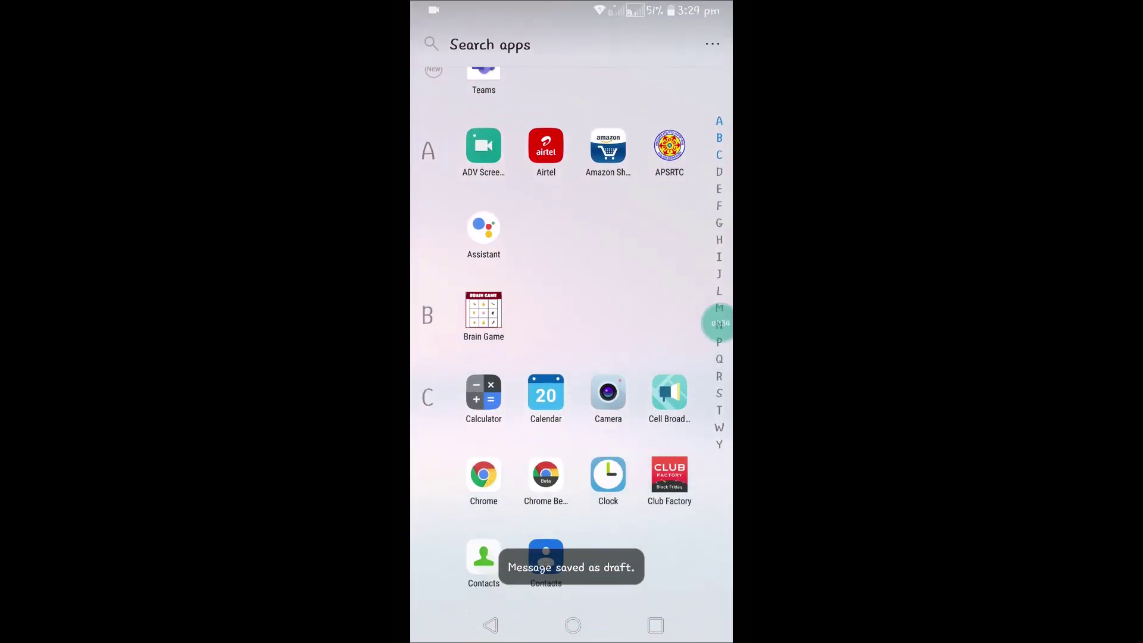
{"action": "left_click", "coordinate": [484, 423]}
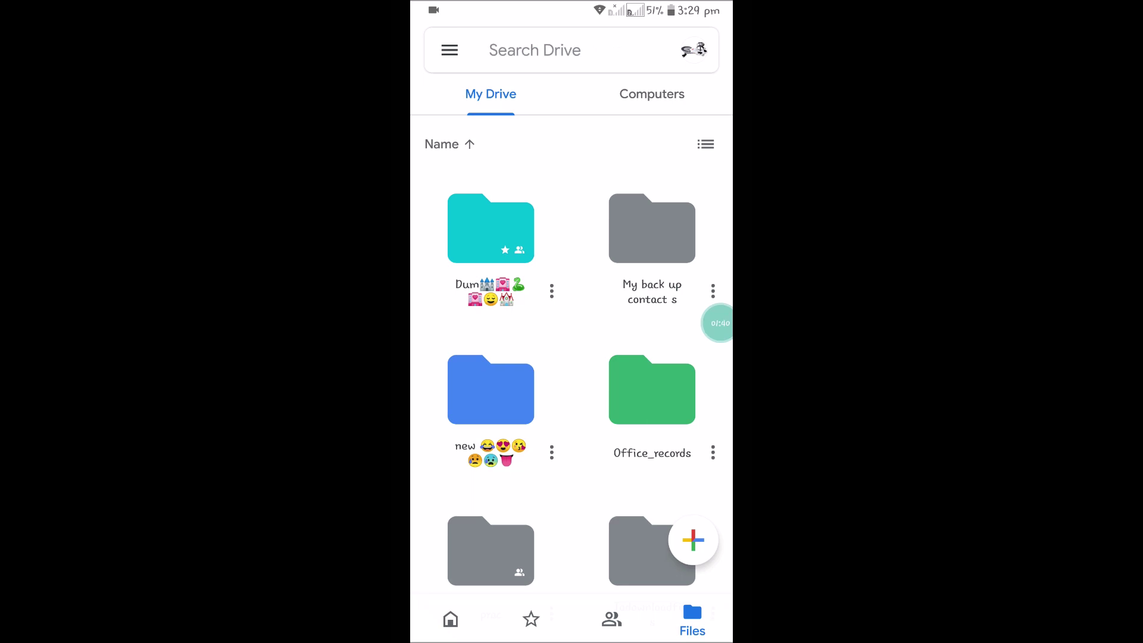
{"action": "left_click", "coordinate": [693, 540]}
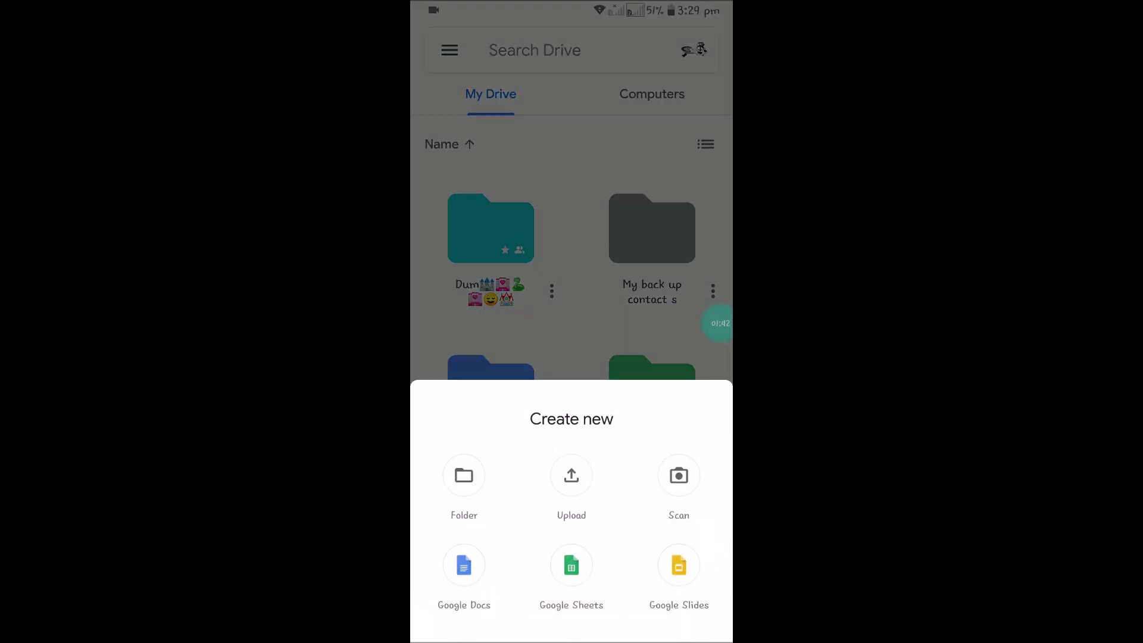
{"action": "left_click", "coordinate": [571, 474]}
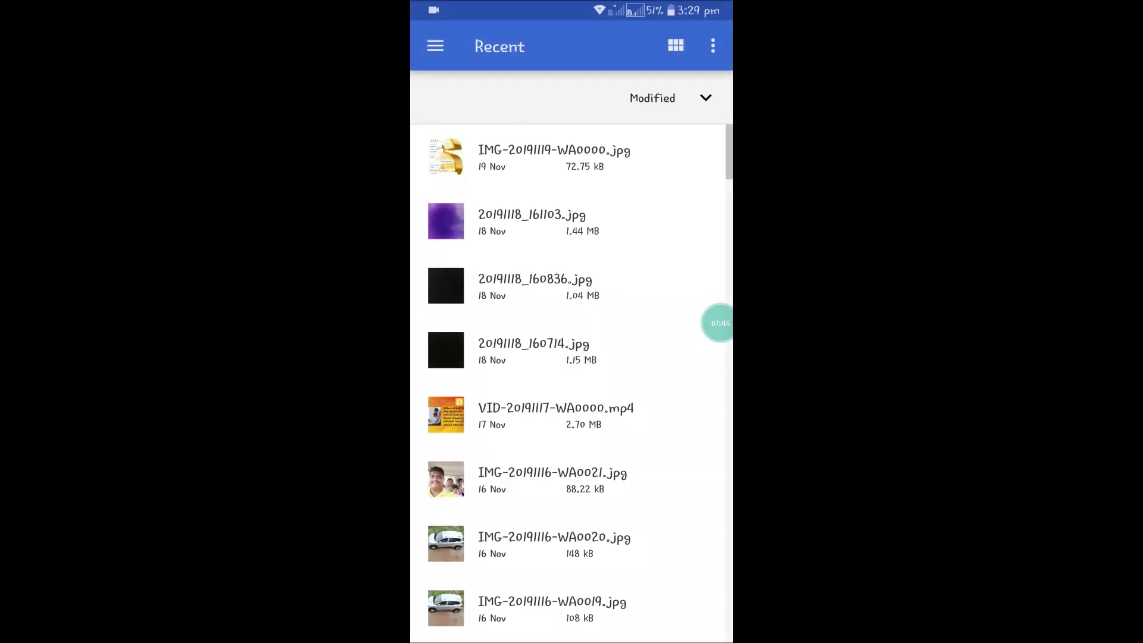
{"action": "left_click", "coordinate": [553, 158]}
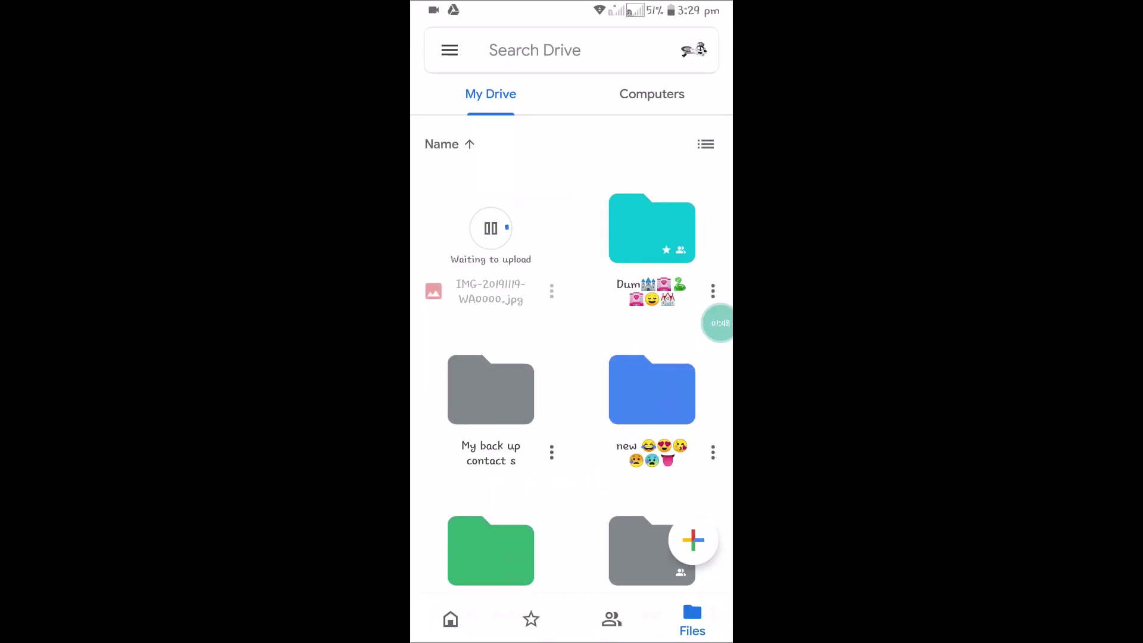
Show Drive's Recent files with the uploaded image at the top.
{"action": "left_click", "coordinate": [450, 619]}
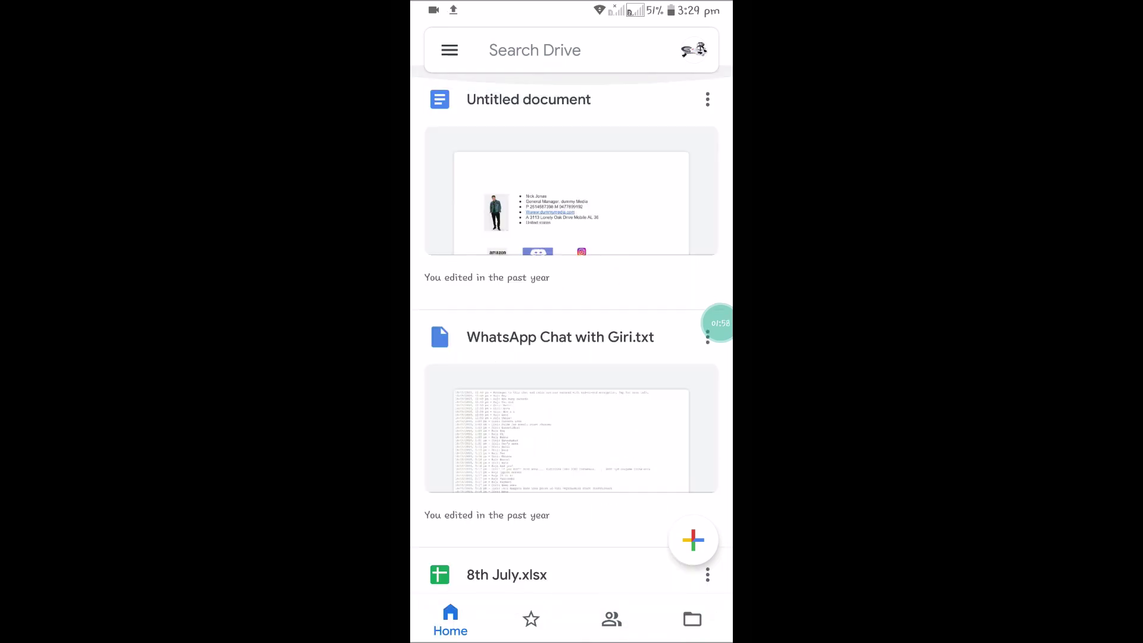
{"action": "left_click", "coordinate": [449, 50]}
{"action": "left_click", "coordinate": [702, 238]}
{"action": "left_click", "coordinate": [449, 50]}
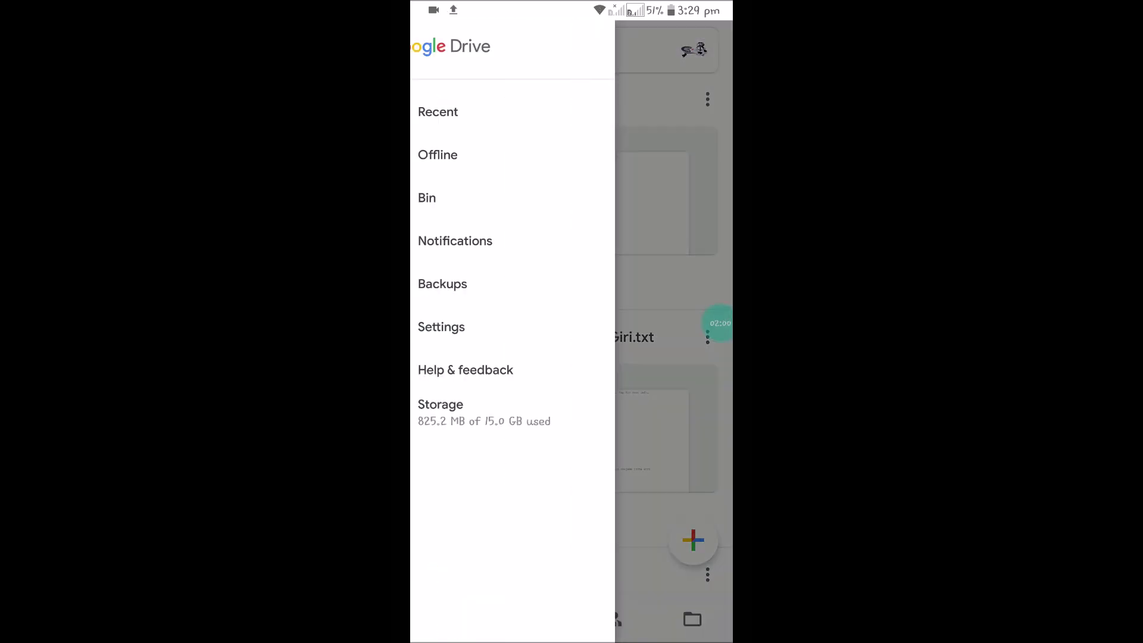
{"action": "left_click", "coordinate": [466, 110]}
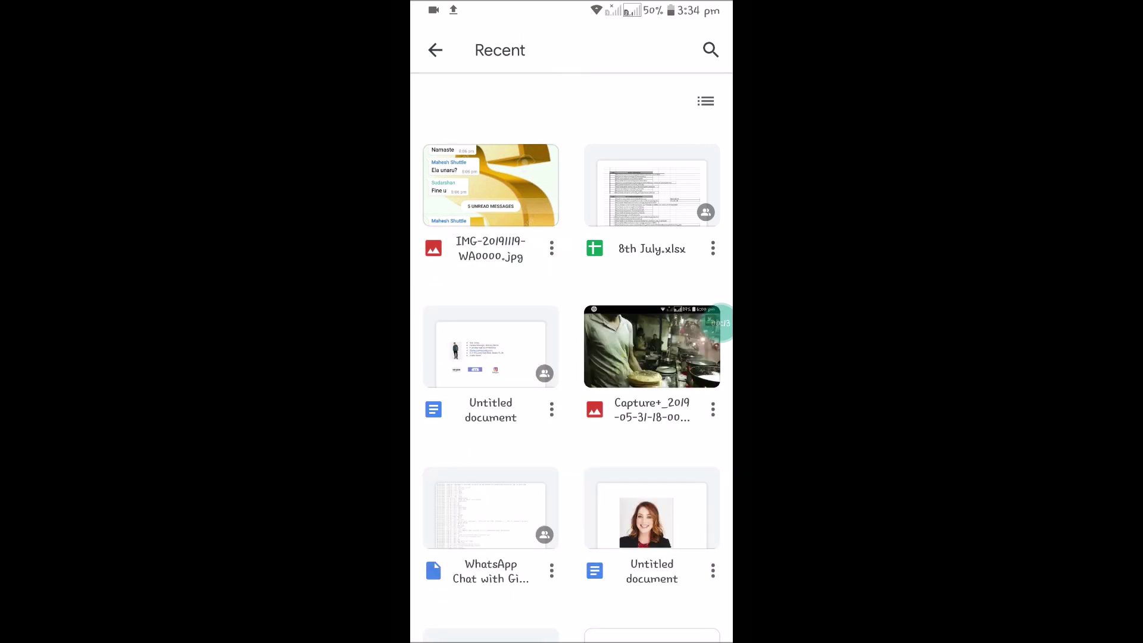
Move IMG-20191119-WA0000.jpg into a new 'Gmail upload' folder, then return home.
{"action": "left_click", "coordinate": [552, 248]}
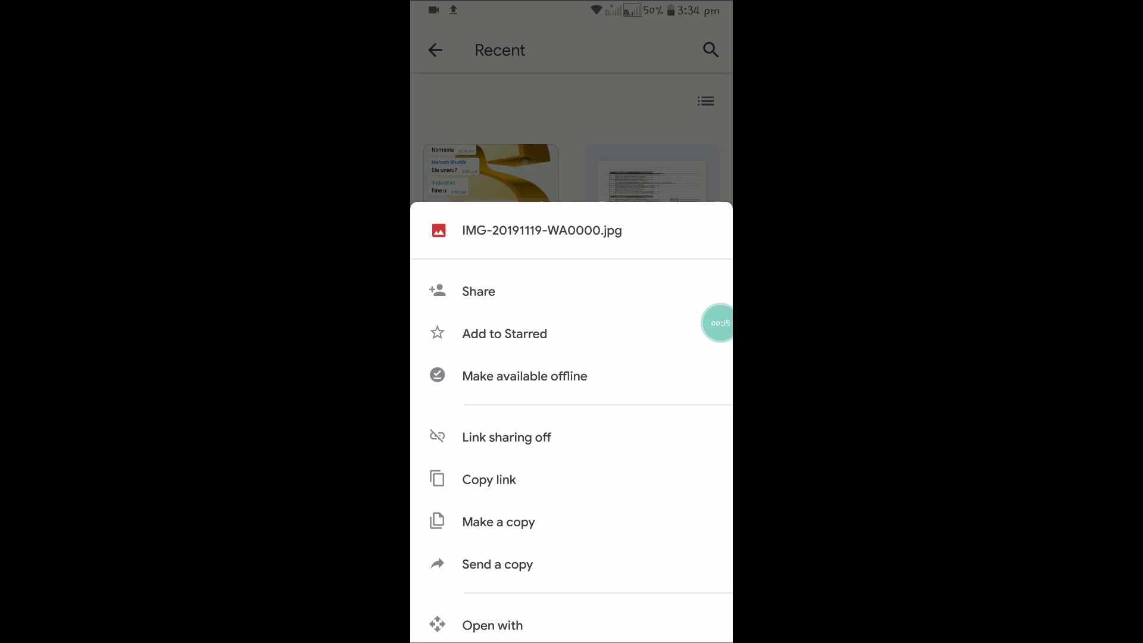
{"action": "scroll", "coordinate": [571, 416], "scroll_direction": "down", "scroll_amount": 3}
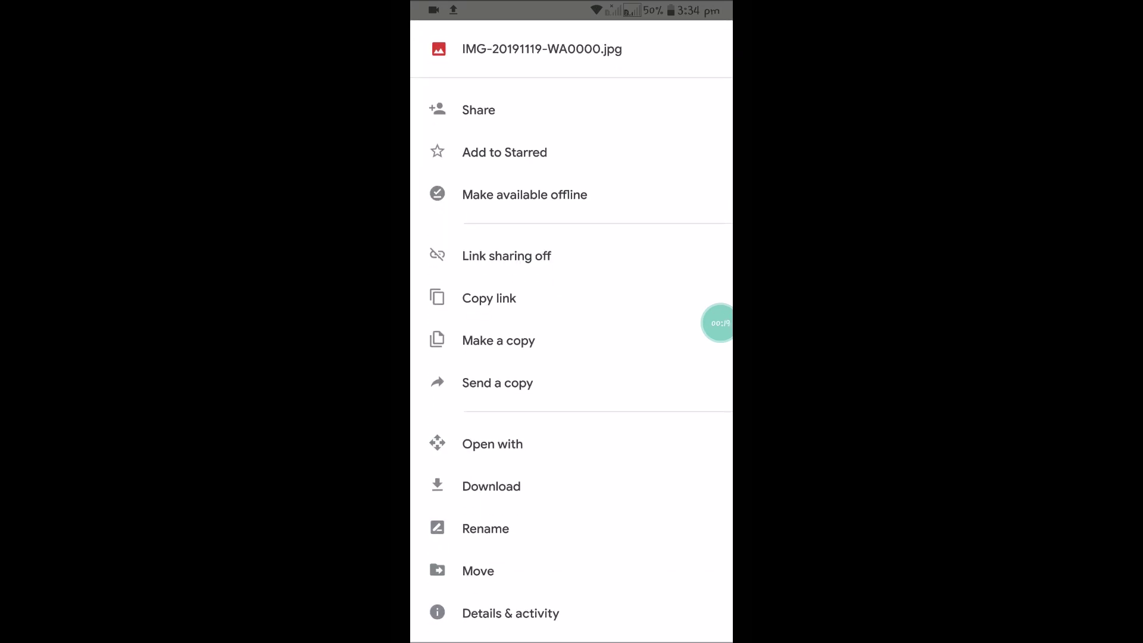
{"action": "scroll", "coordinate": [571, 357], "scroll_direction": "down", "scroll_amount": 3}
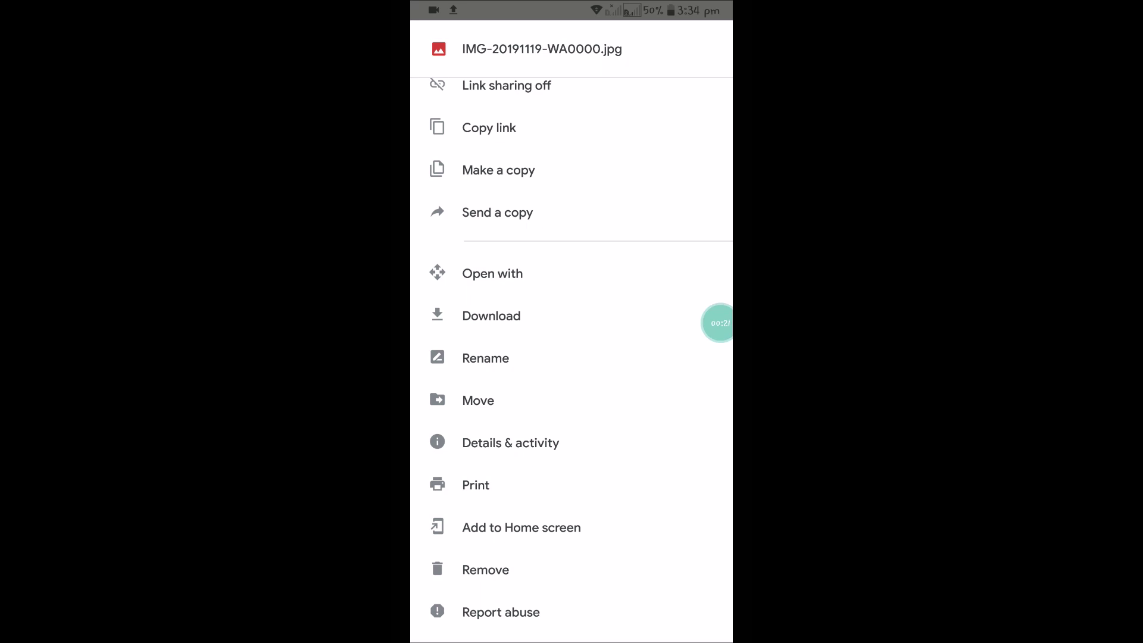
{"action": "left_click", "coordinate": [478, 400]}
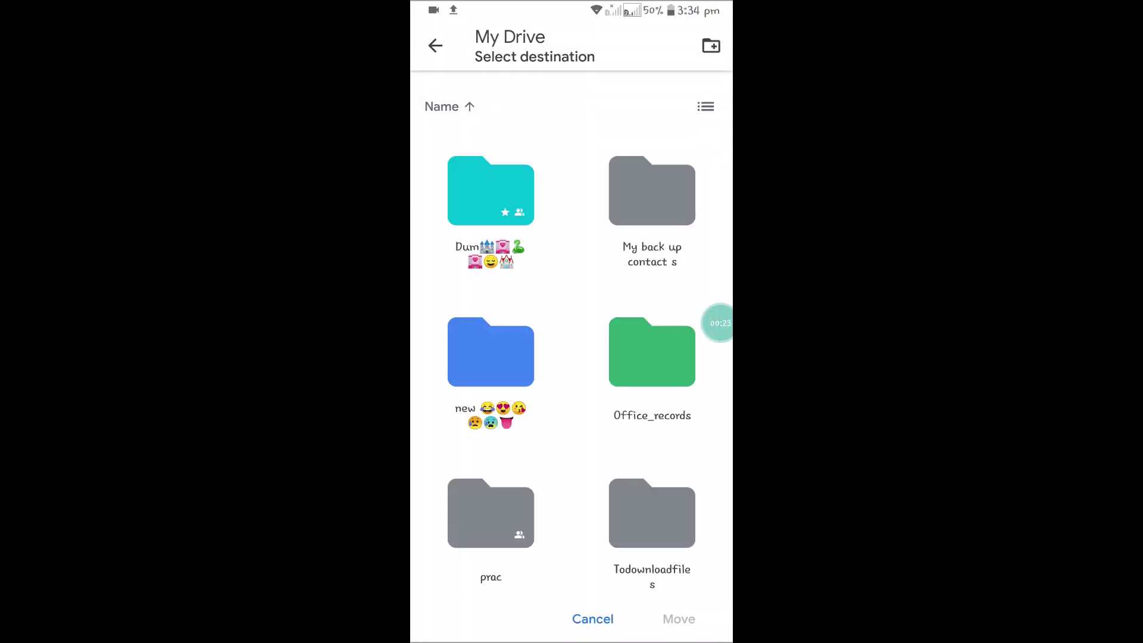
{"action": "left_click", "coordinate": [710, 45]}
{"action": "type", "text": "G"}
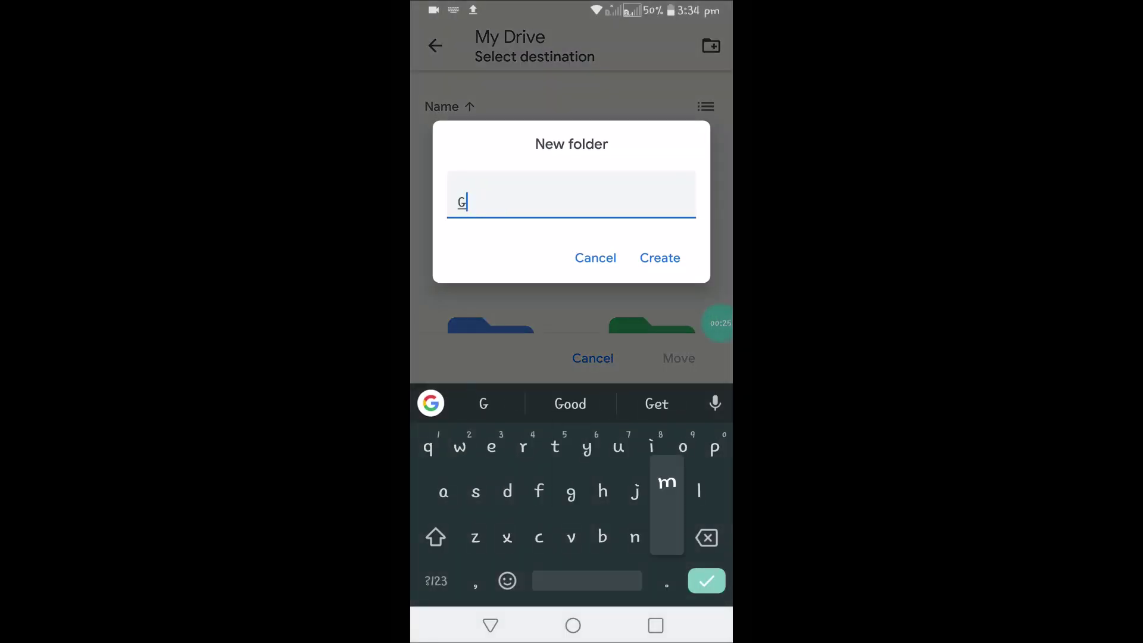
{"action": "type", "text": "mail u"}
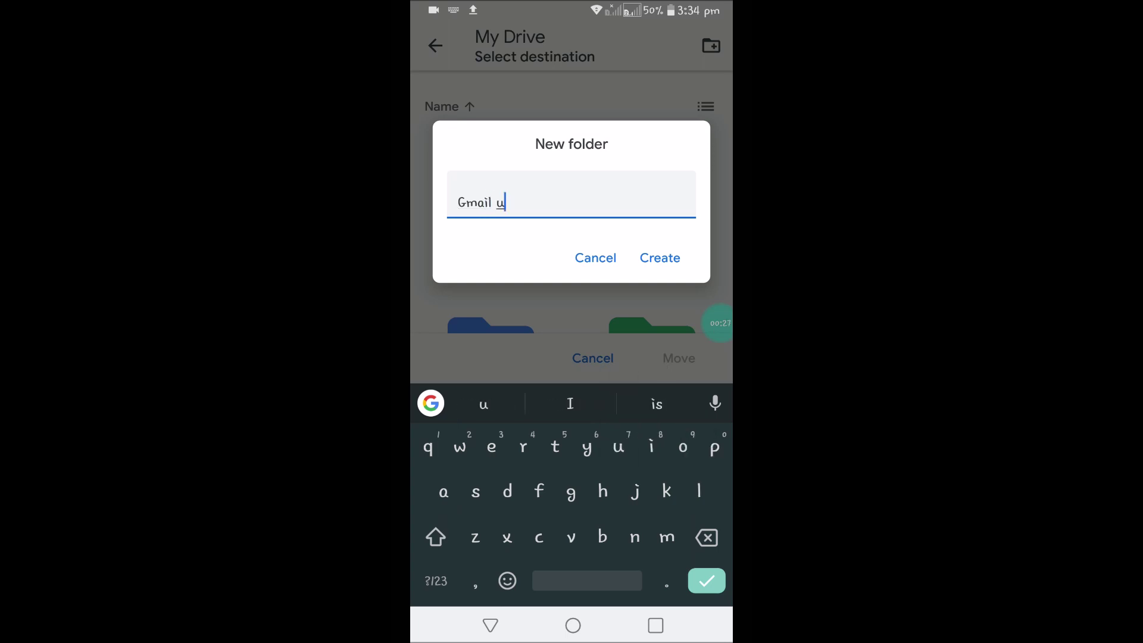
{"action": "type", "text": "pload"}
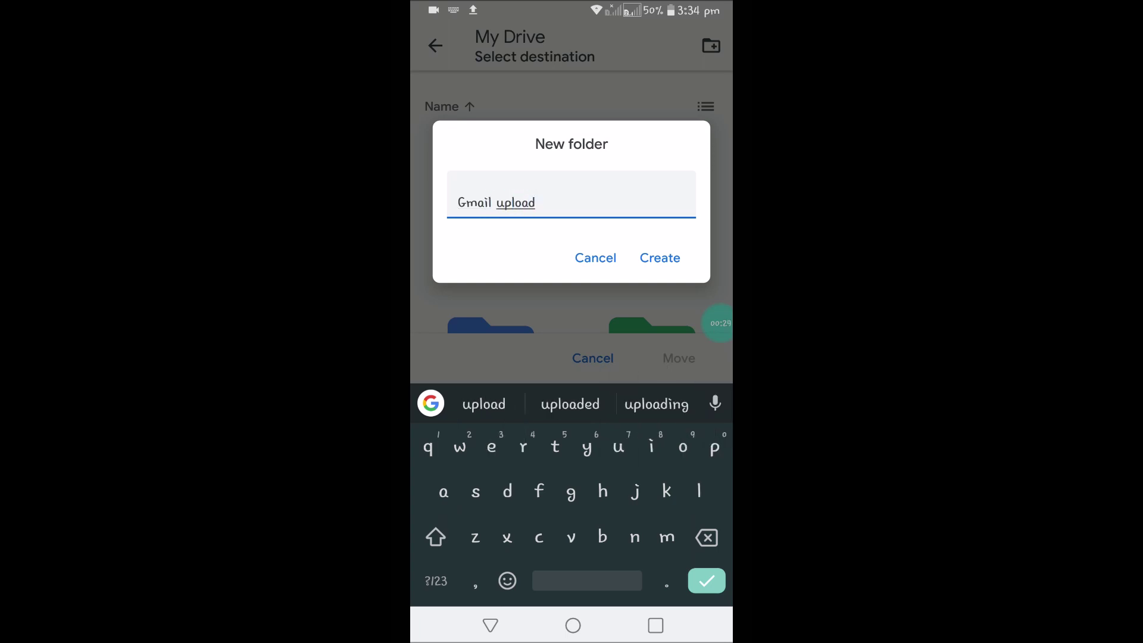
{"action": "key", "text": "Return"}
{"action": "left_click", "coordinate": [678, 619]}
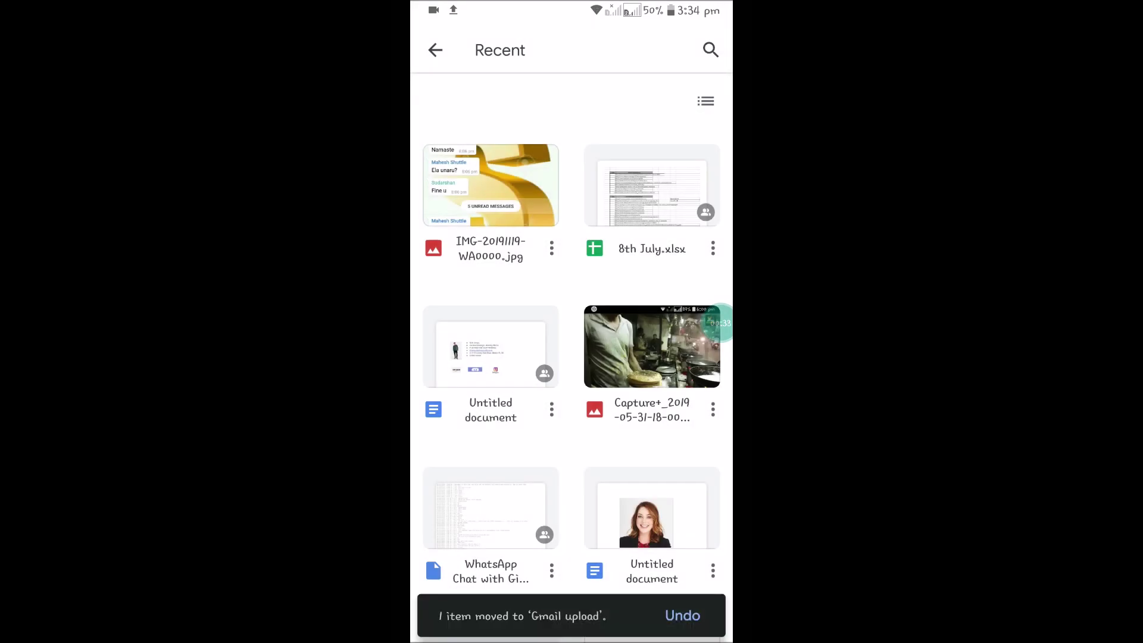
{"action": "left_click", "coordinate": [573, 625]}
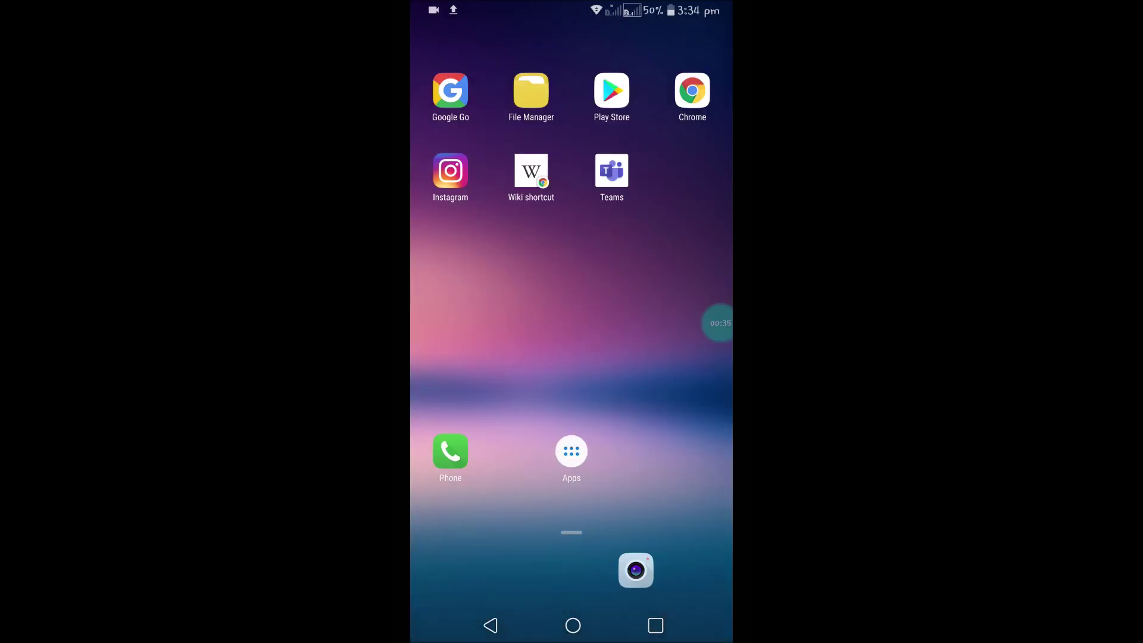
Insert IMG-20191119-WA0000.jpg from the Drive folder 'Gmail upload' into the Gmail draft.
{"action": "left_click", "coordinate": [571, 107]}
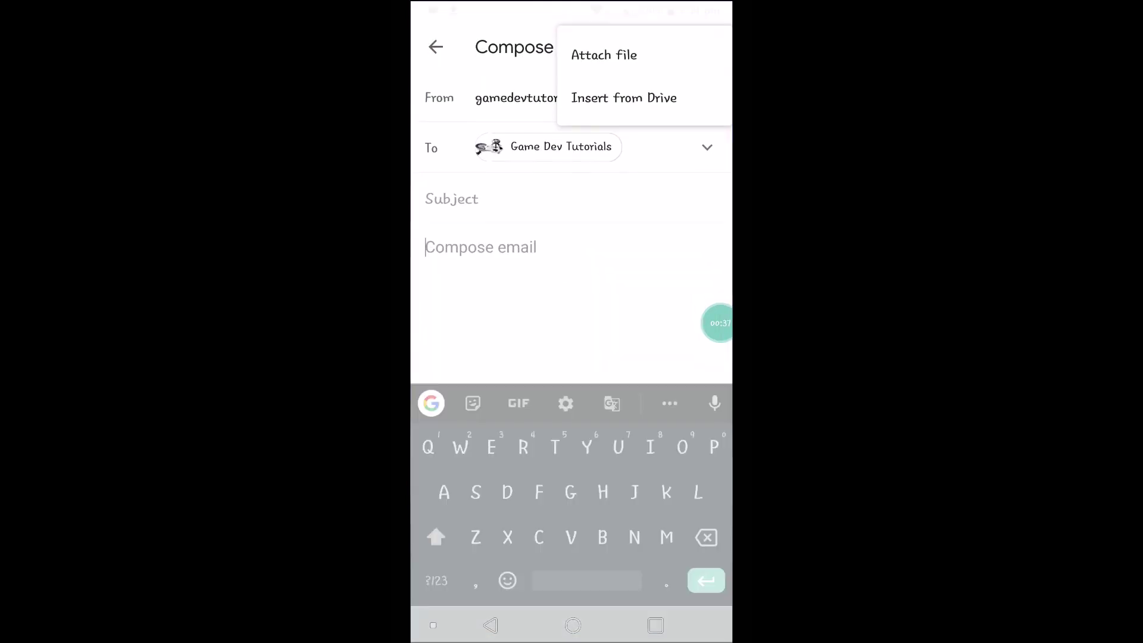
{"action": "left_click", "coordinate": [623, 96]}
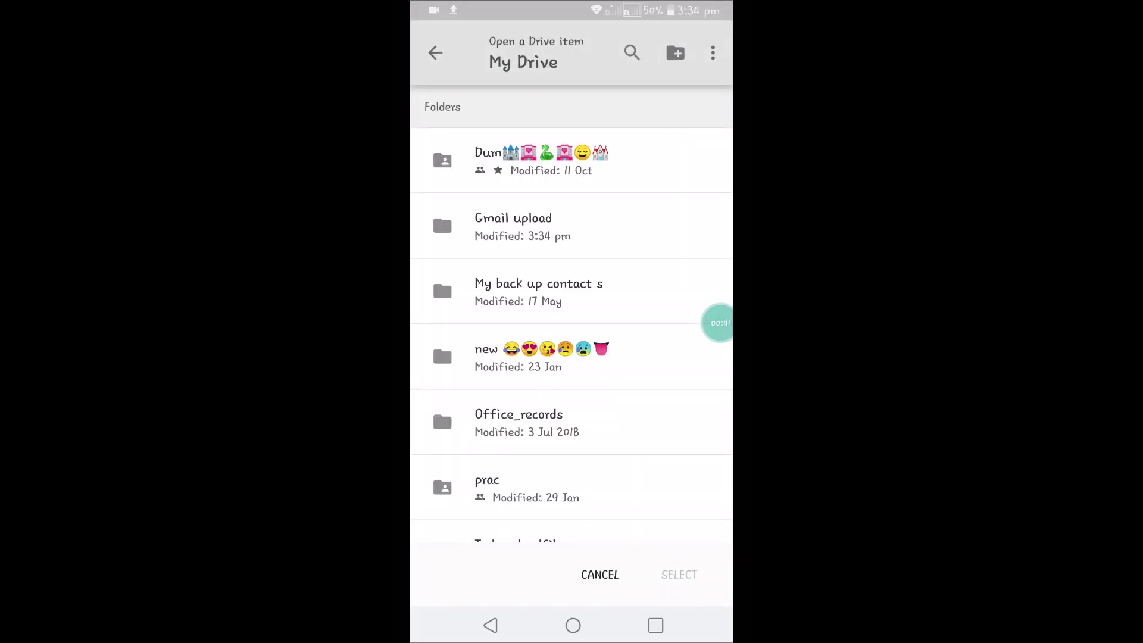
{"action": "left_click", "coordinate": [513, 226]}
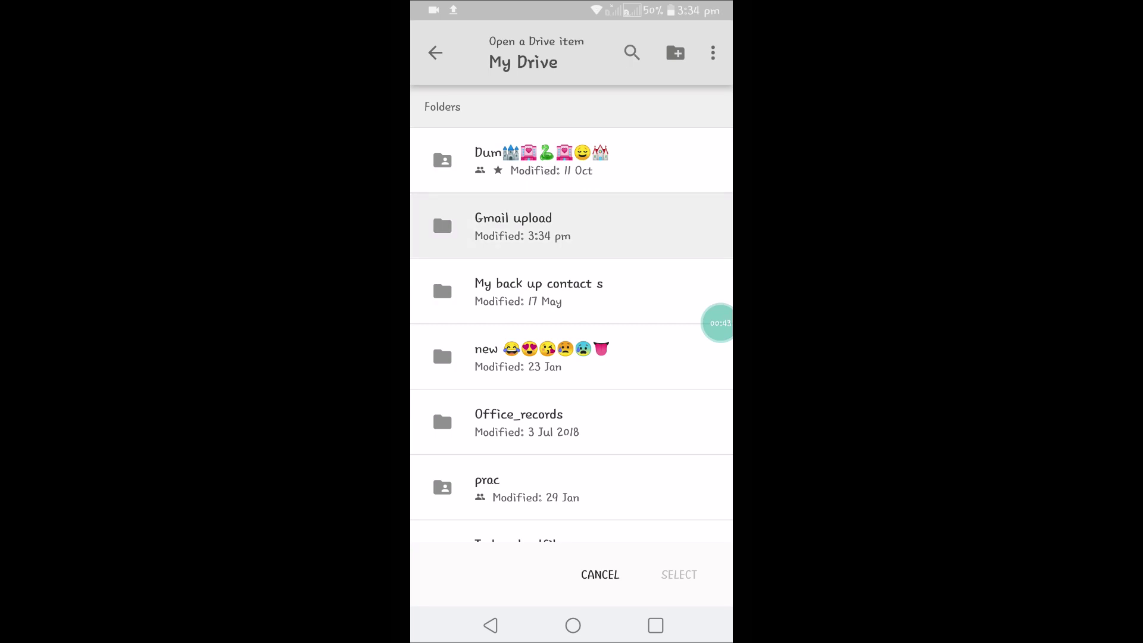
{"action": "left_click", "coordinate": [550, 161]}
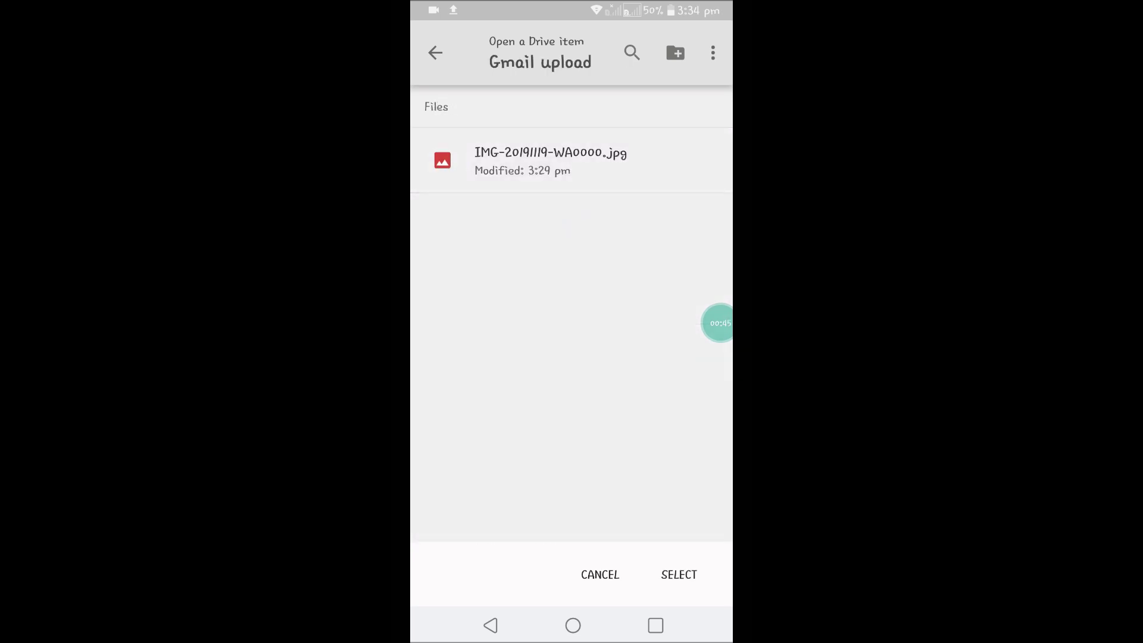
{"action": "left_click", "coordinate": [678, 574]}
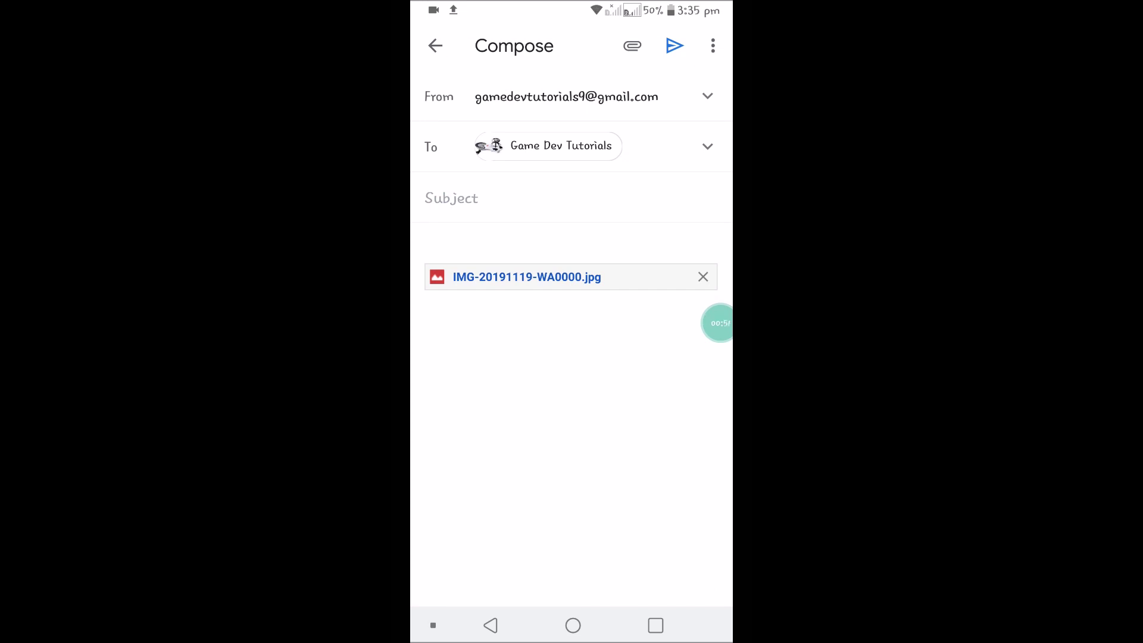
Review the attachment options, then go home to save the message as a draft.
{"action": "left_click", "coordinate": [631, 46]}
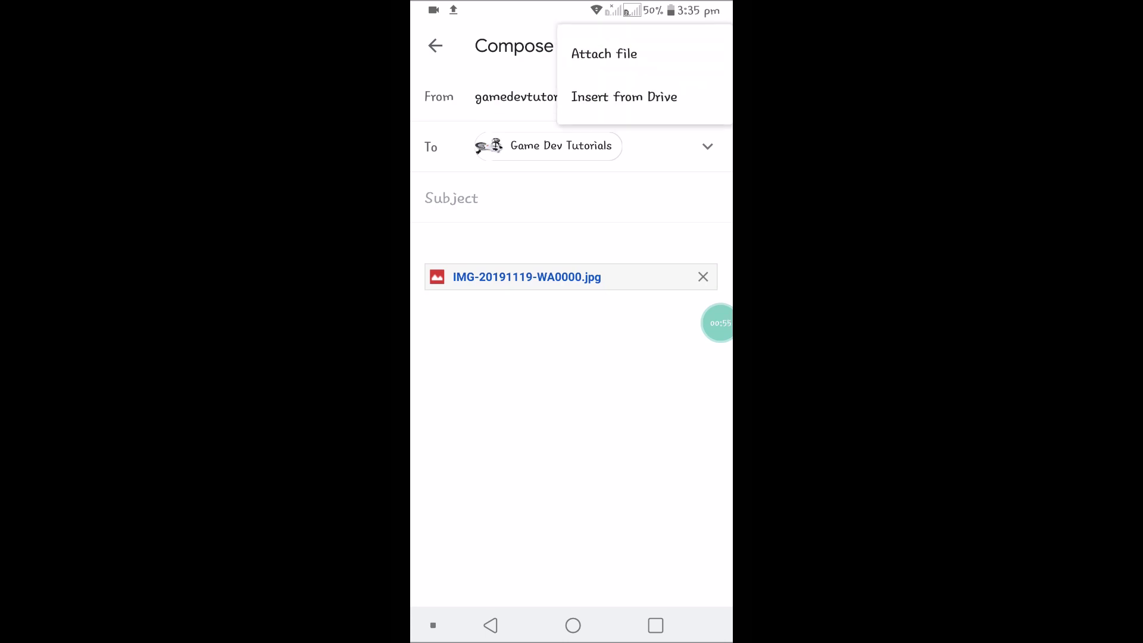
{"action": "left_click", "coordinate": [619, 55]}
{"action": "left_click", "coordinate": [624, 96]}
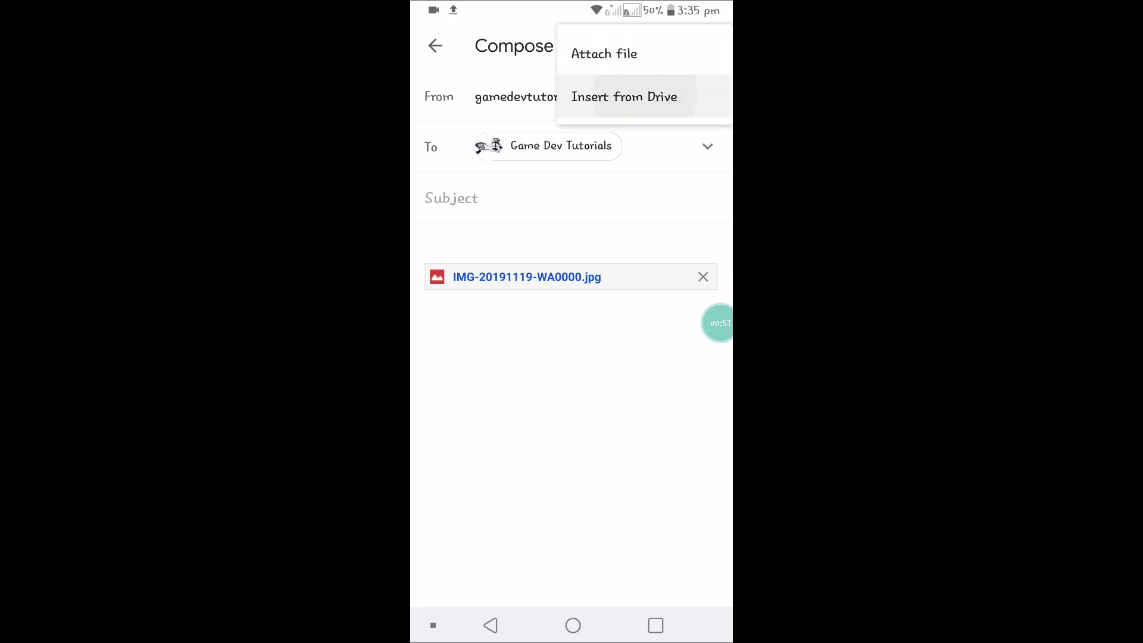
{"action": "left_click", "coordinate": [573, 625]}
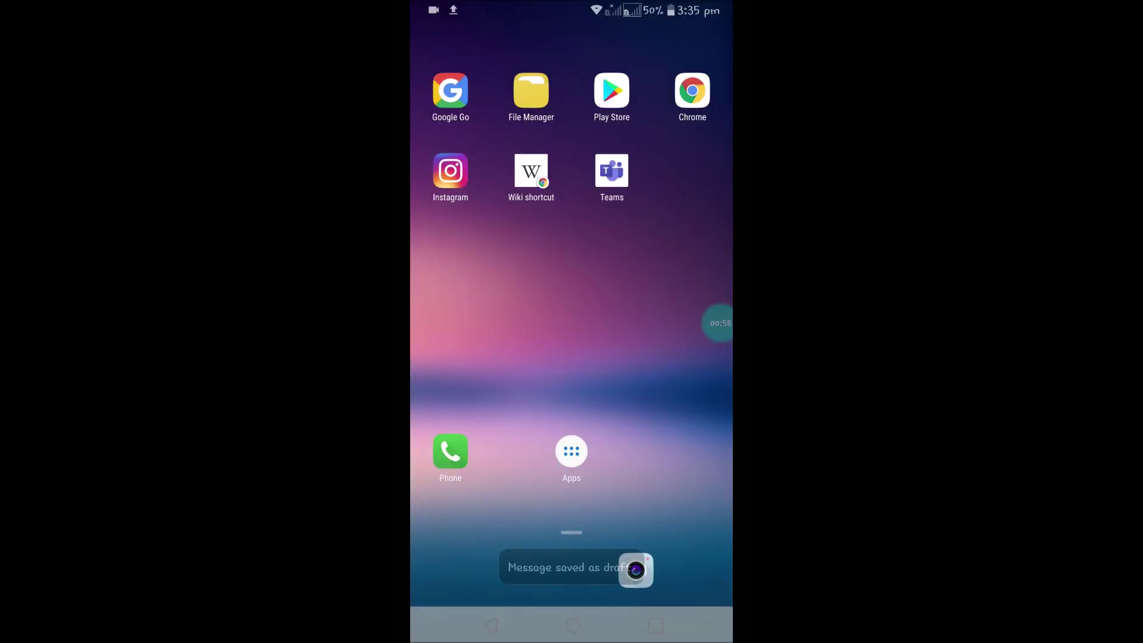
{"action": "left_click", "coordinate": [571, 449]}
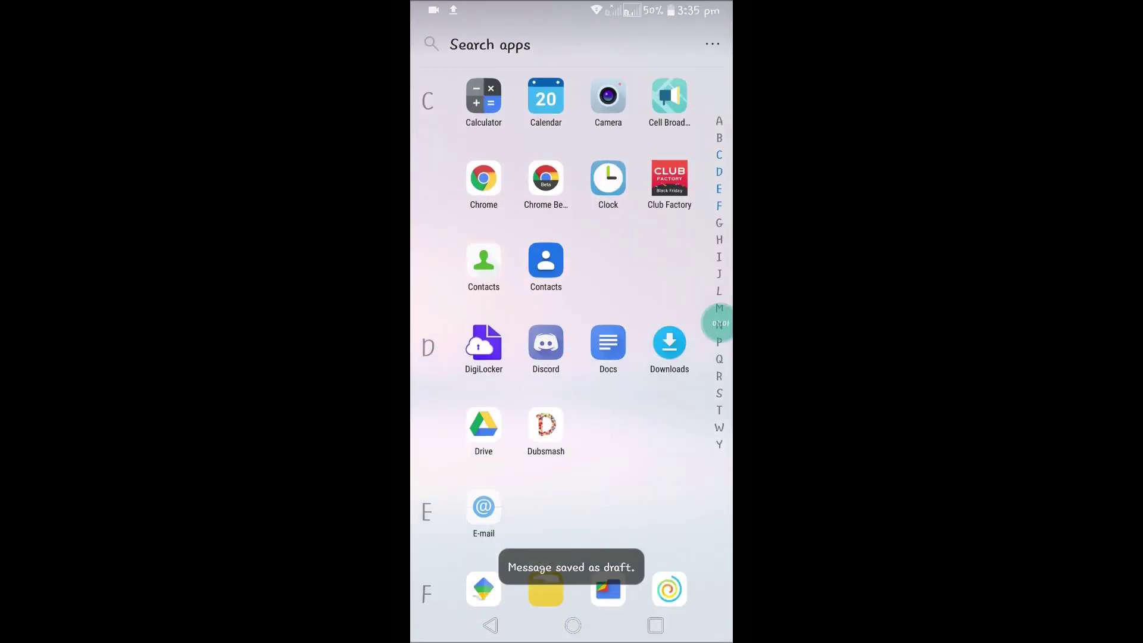
{"action": "left_click", "coordinate": [669, 342]}
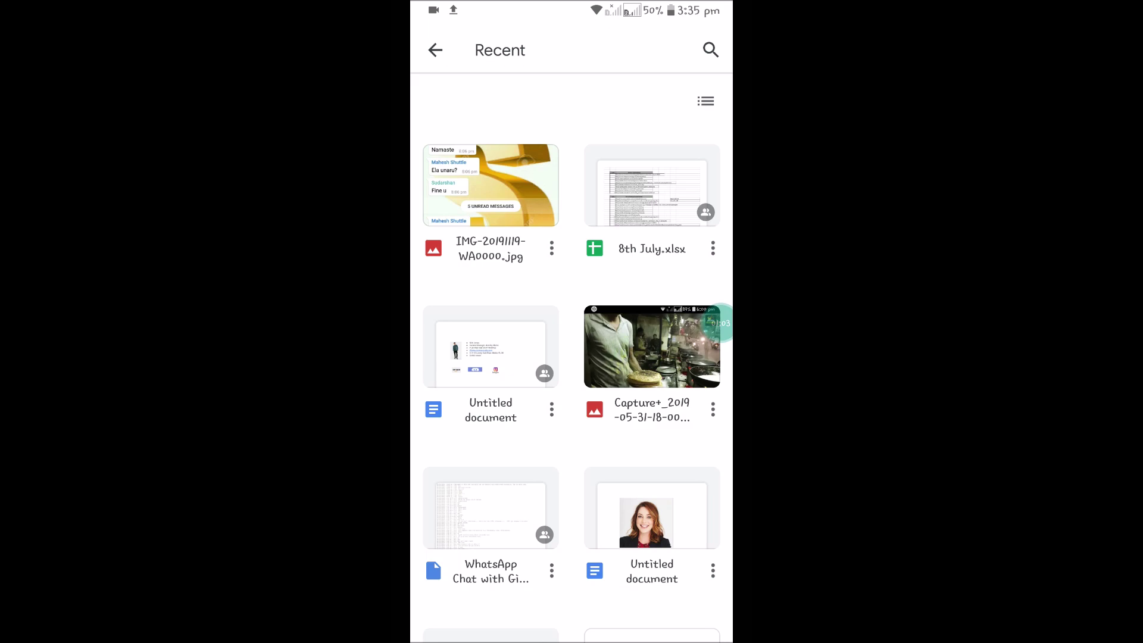
{"action": "scroll", "coordinate": [571, 357], "scroll_direction": "down", "scroll_amount": 10}
{"action": "scroll", "coordinate": [572, 357], "scroll_direction": "up", "scroll_amount": 15}
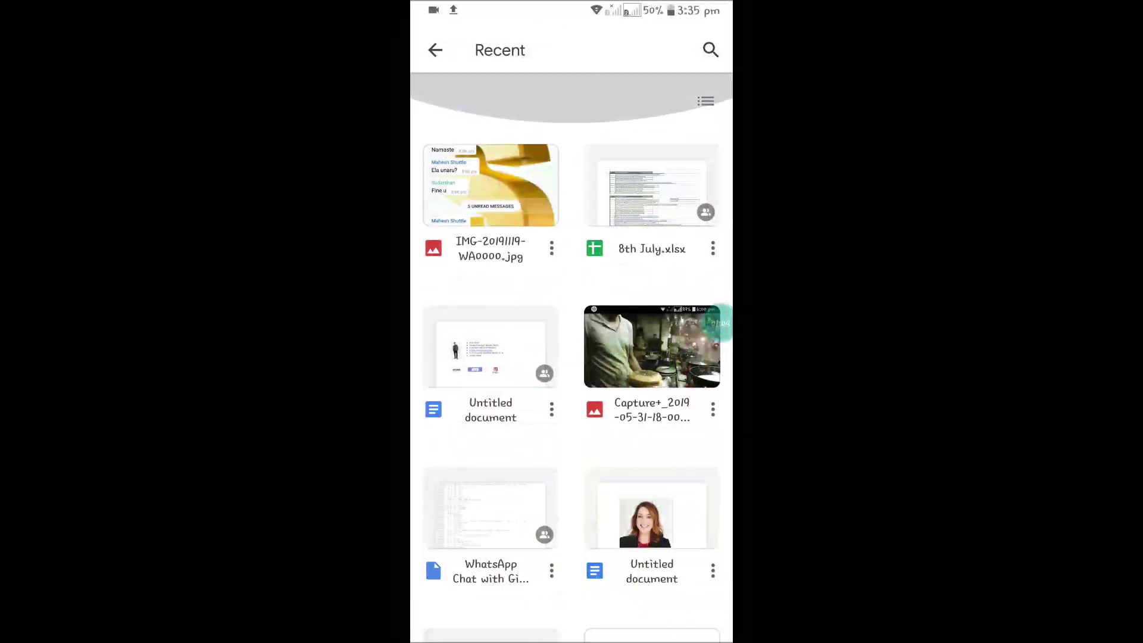
{"action": "left_click", "coordinate": [435, 50]}
{"action": "left_click", "coordinate": [691, 541]}
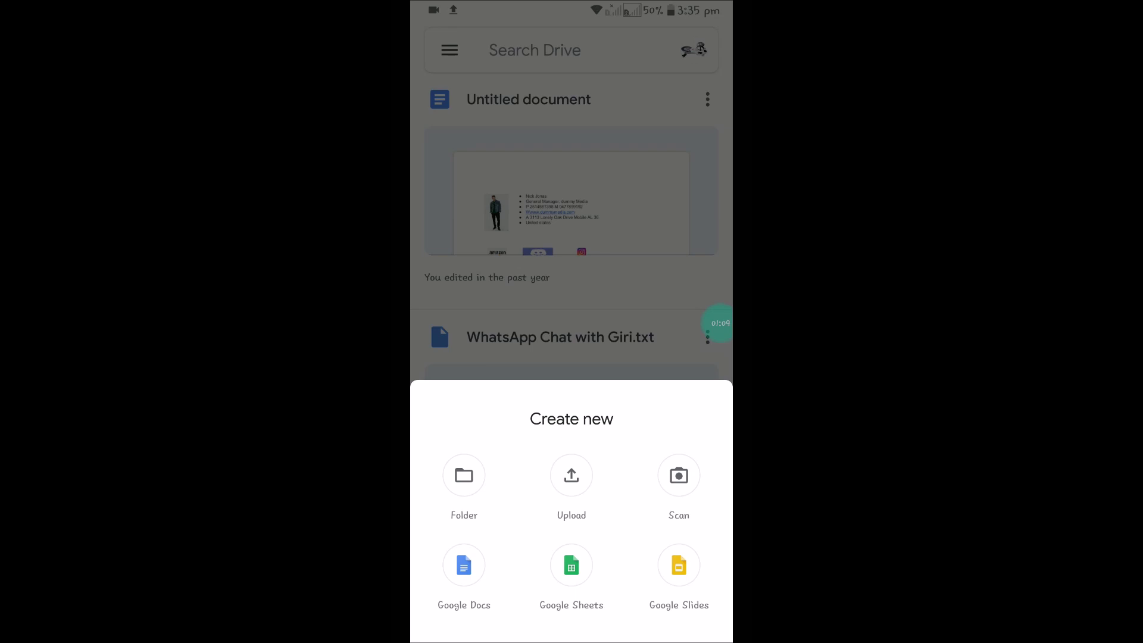
{"action": "left_click_drag", "start_coordinate": [572, 640], "coordinate": [571, 601]}
{"action": "left_click", "coordinate": [573, 624]}
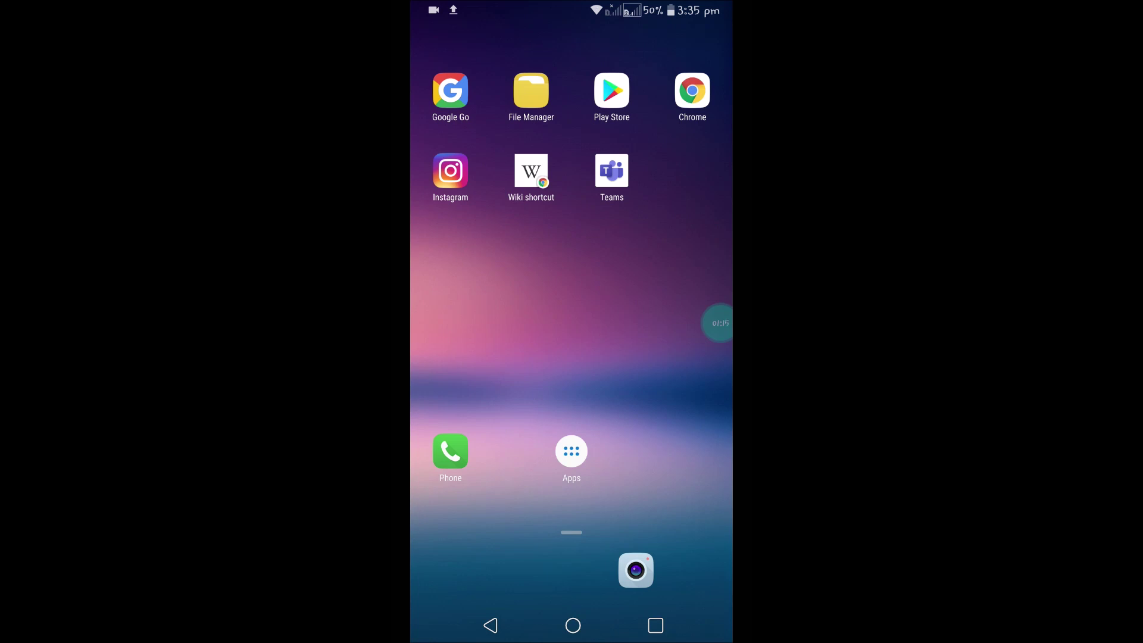
{"action": "left_click", "coordinate": [571, 451]}
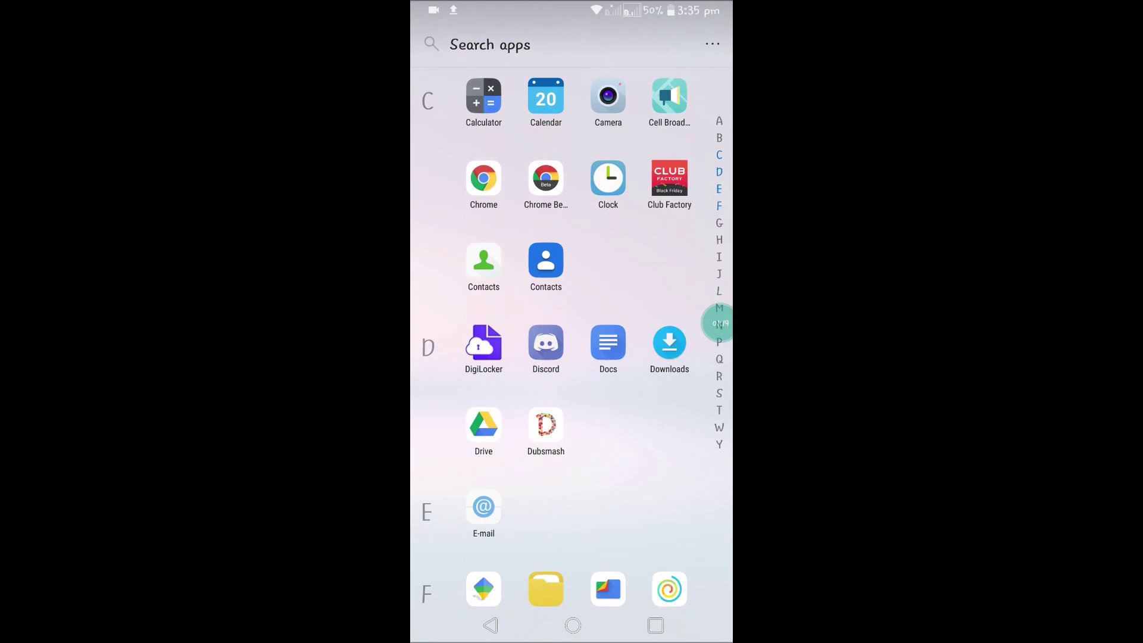
{"action": "left_click", "coordinate": [571, 625]}
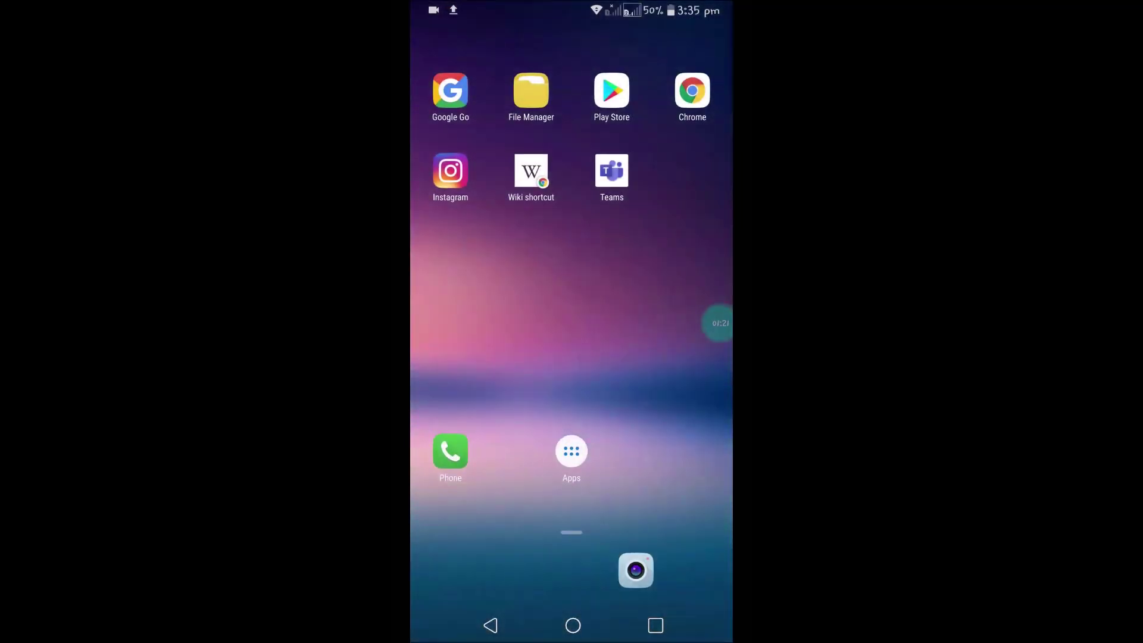